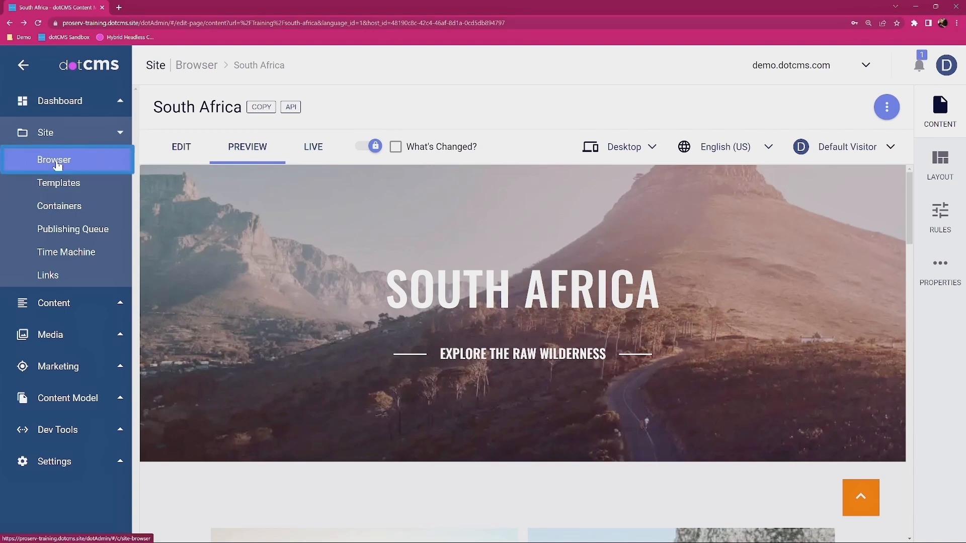
Preview the index page at the demo.dotcms.com root and follow the Training link in its navigation menu.
left_click(57, 165)
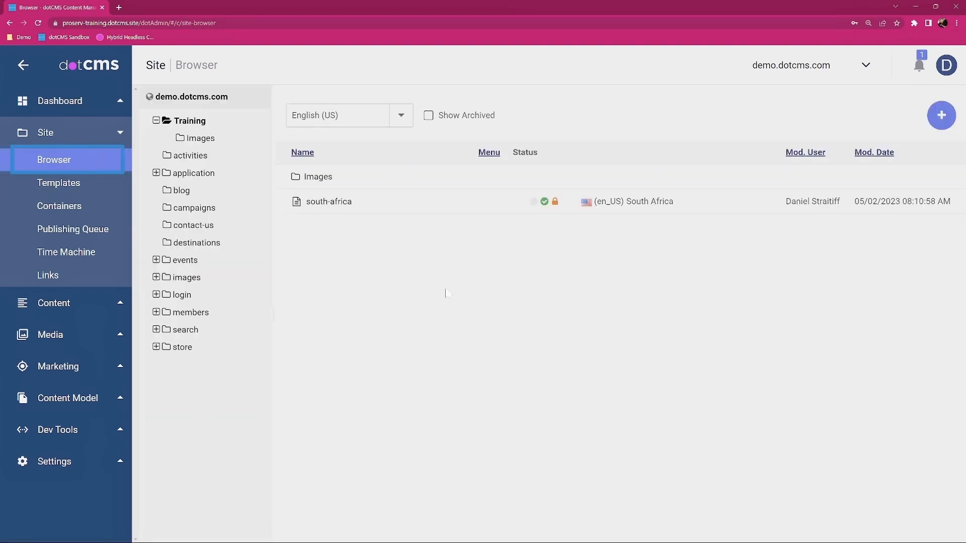
left_click(191, 98)
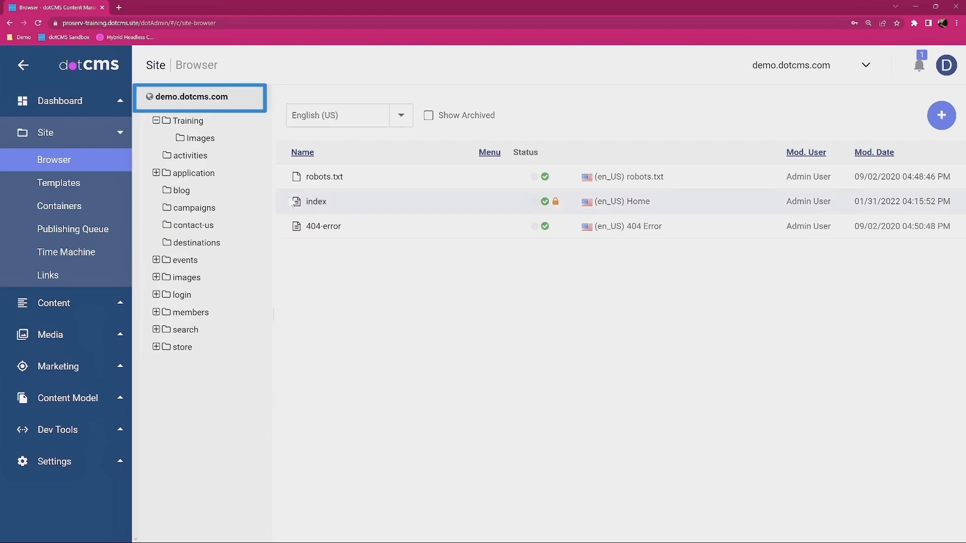
left_click(313, 204)
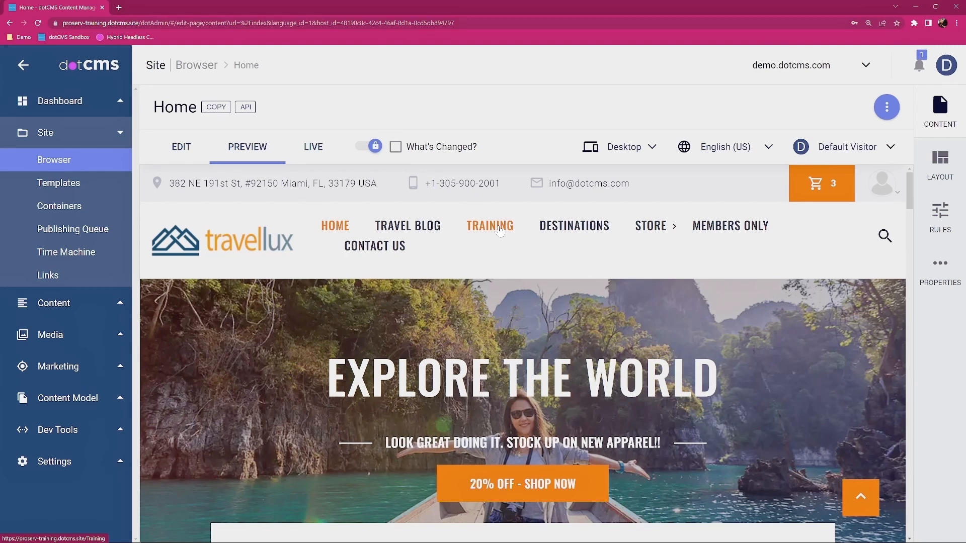
left_click(499, 228)
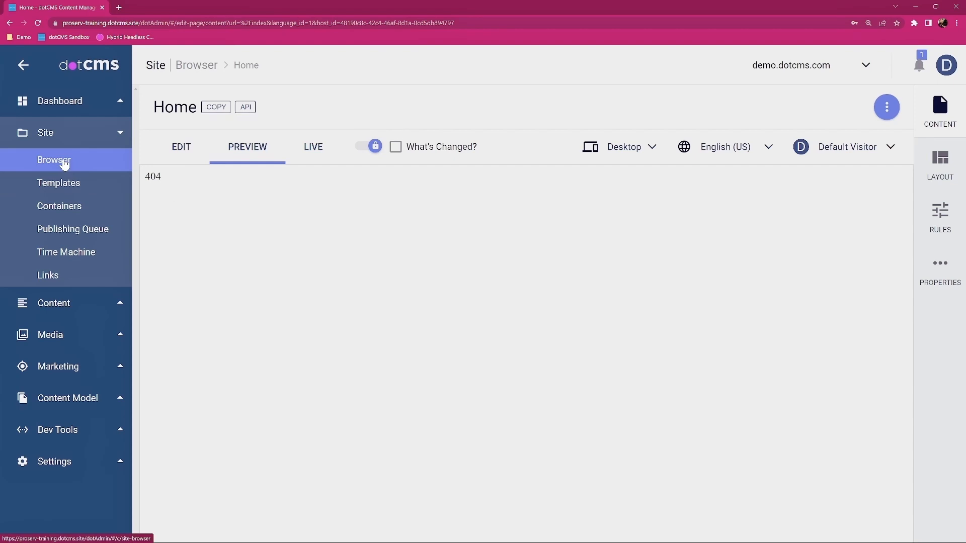
Turn off Show on Menu for the Training folder and save its properties.
left_click(64, 160)
left_click(76, 157)
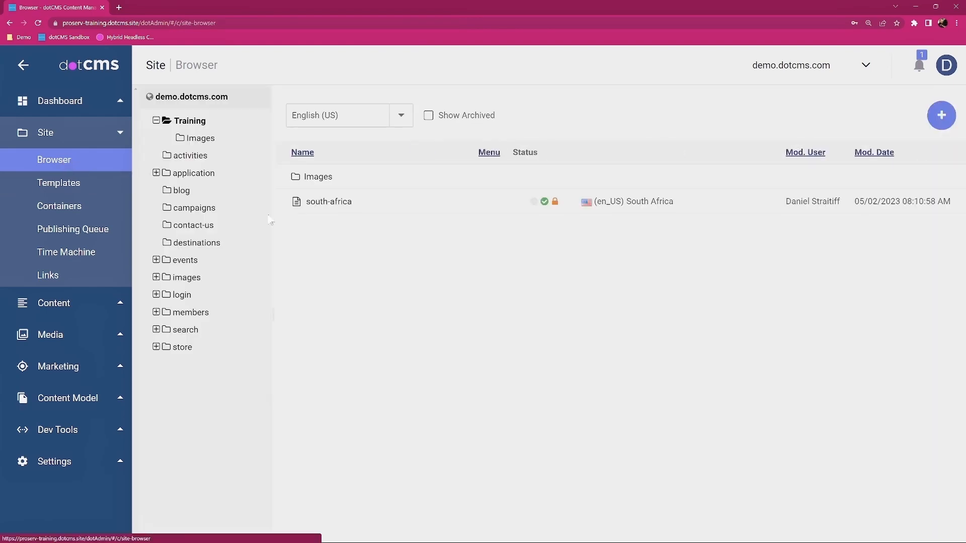
right_click(195, 123)
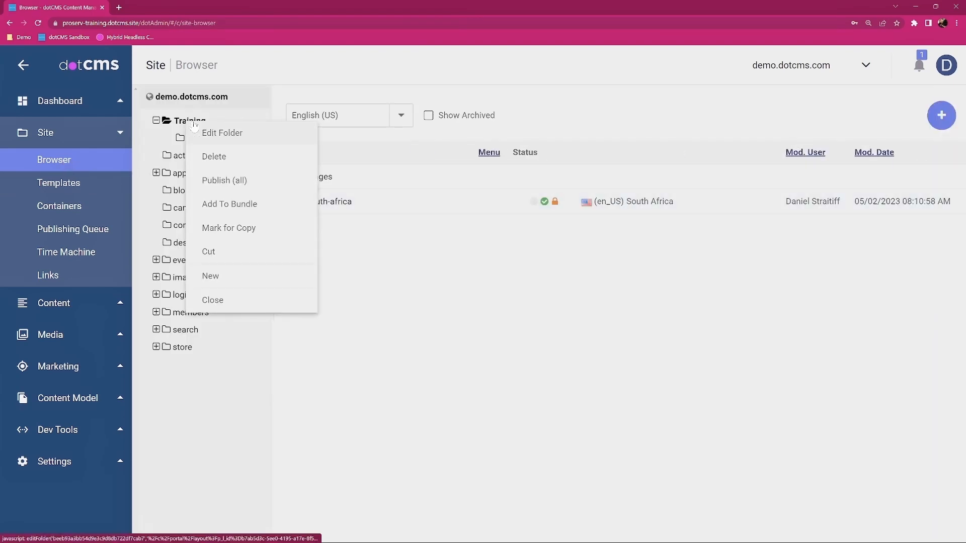
left_click(245, 138)
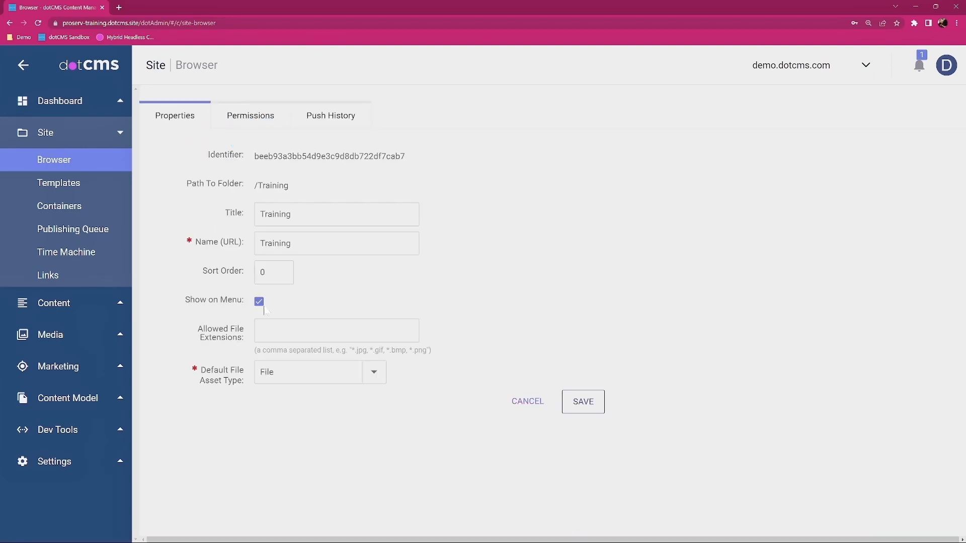
left_click(259, 302)
left_click(588, 410)
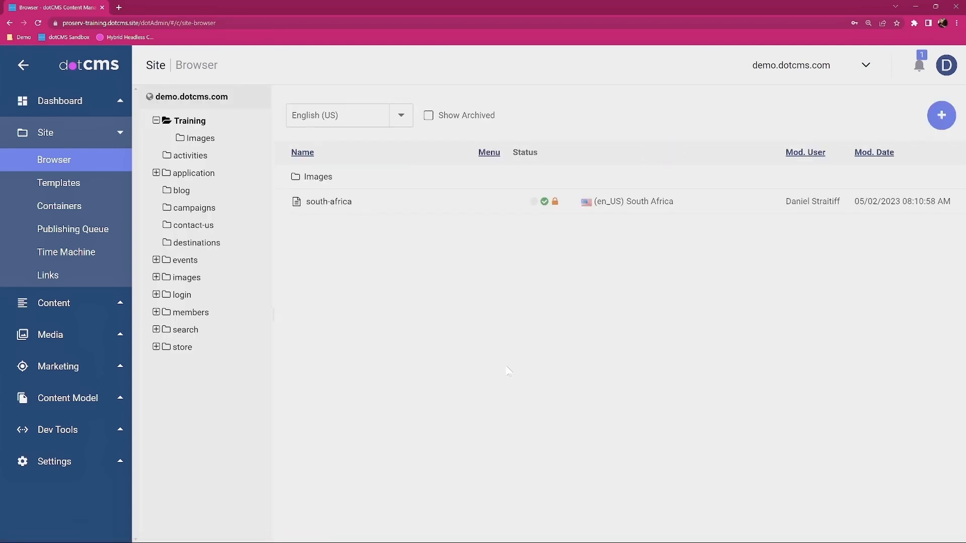
Preview the index page at the site root to check its navigation menu for the Training folder.
left_click(217, 102)
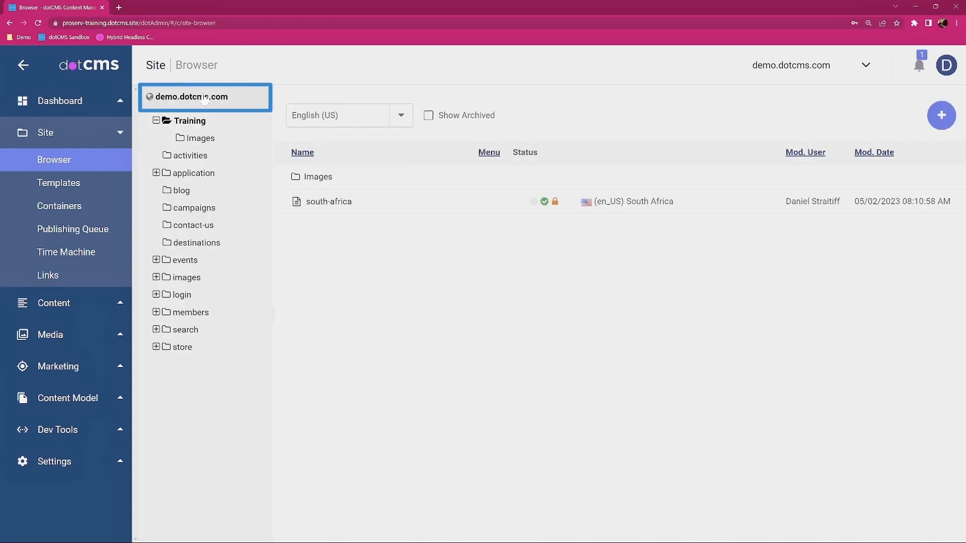
left_click(326, 202)
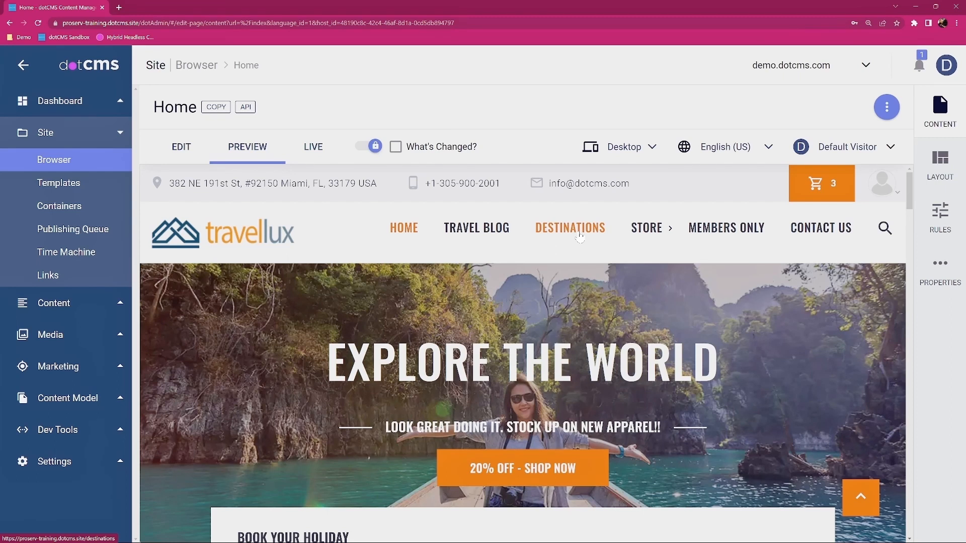
mouse_move(653, 233)
Enable Show on Menu in the advanced properties of the south-africa page in the Training folder and publish the page.
left_click(54, 162)
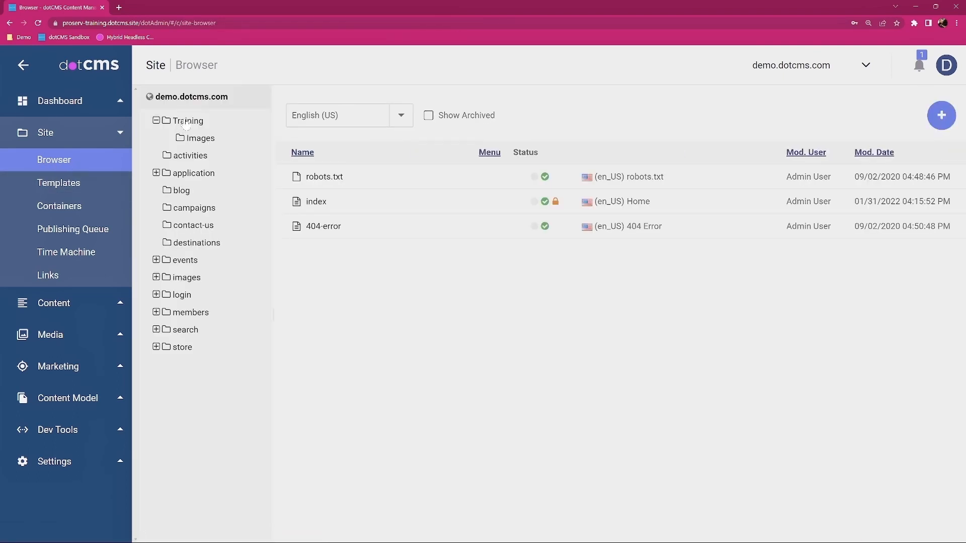
left_click(187, 122)
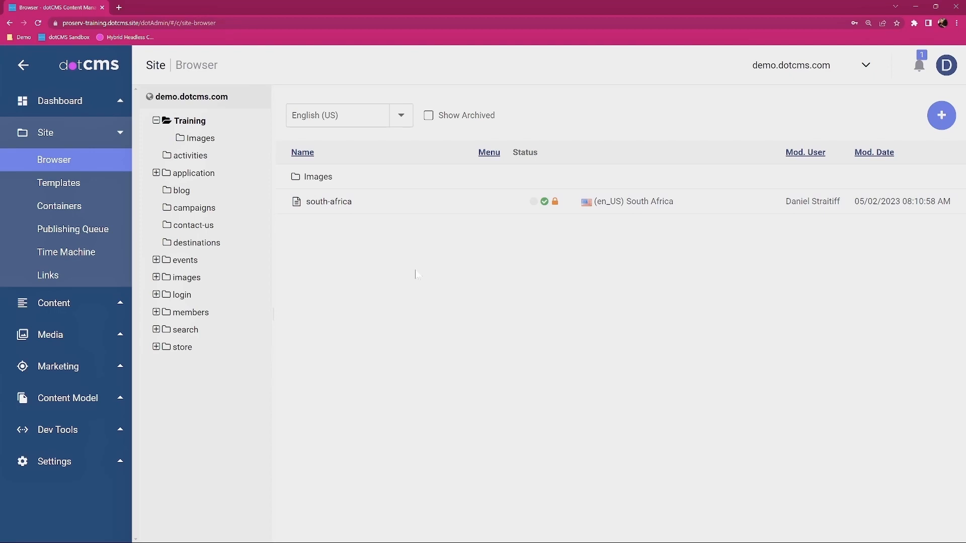
left_click(335, 208)
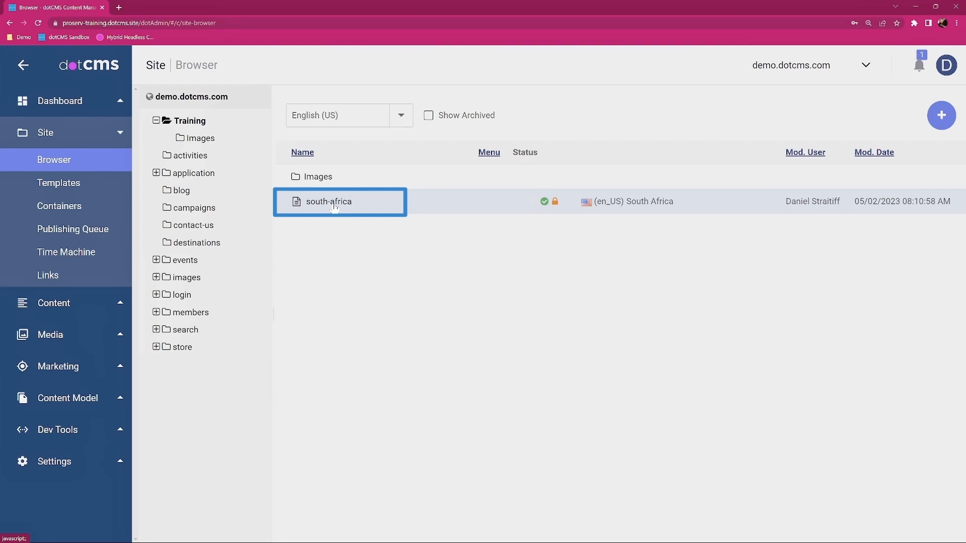
right_click(335, 207)
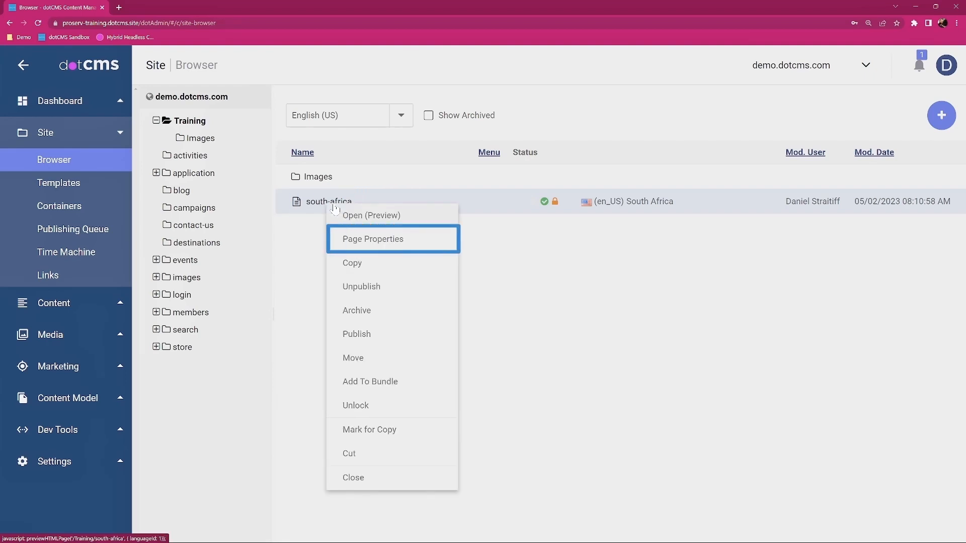
left_click(379, 241)
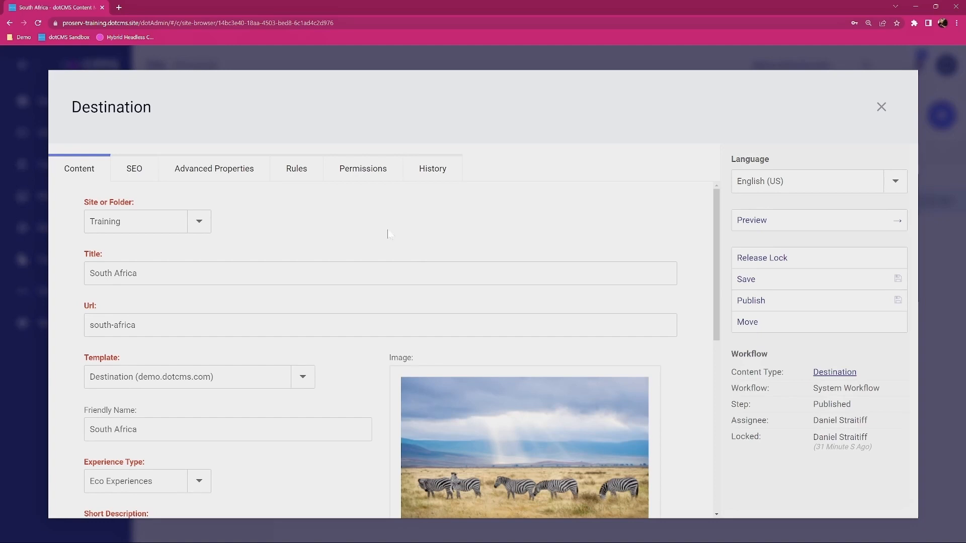
left_click(223, 173)
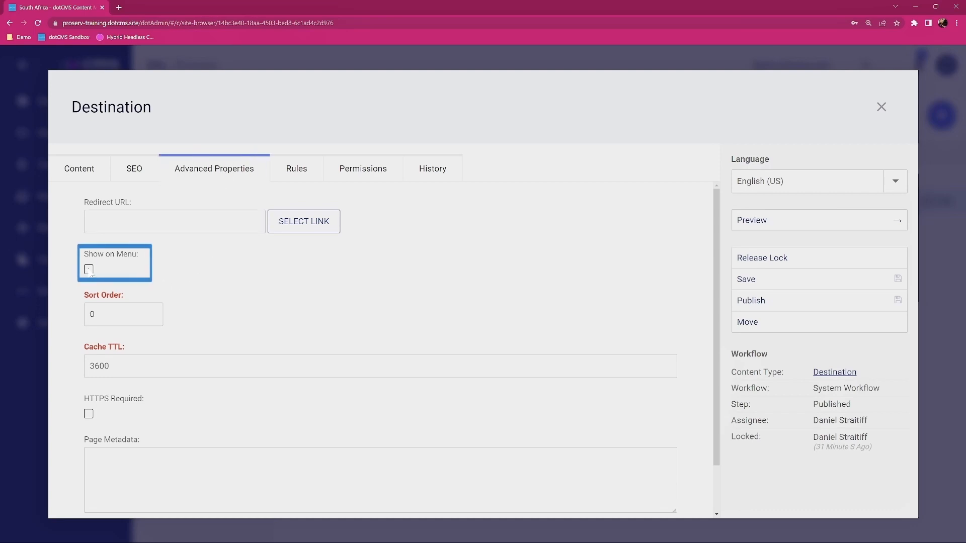
left_click(89, 270)
scroll(503, 279, "down", 1)
scroll(609, 269, "up", 1)
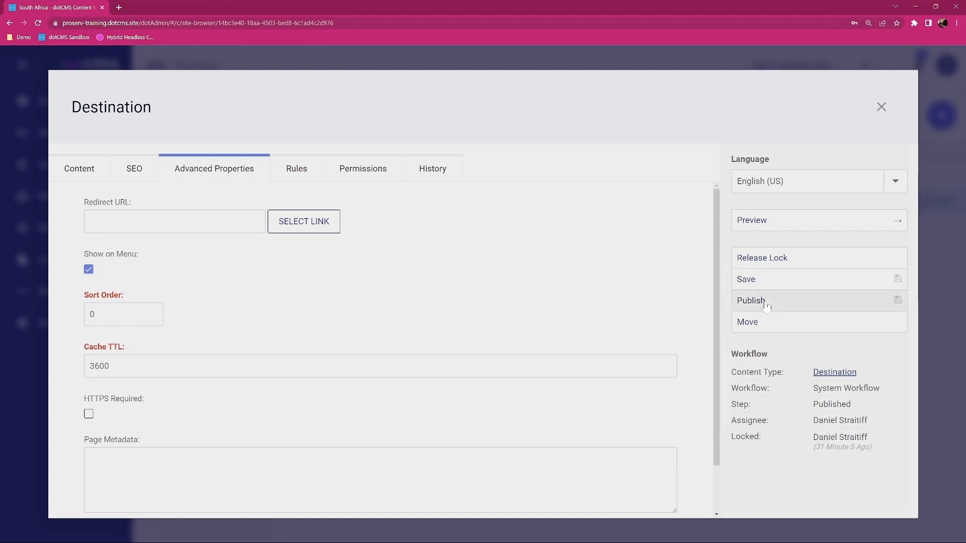
left_click(765, 302)
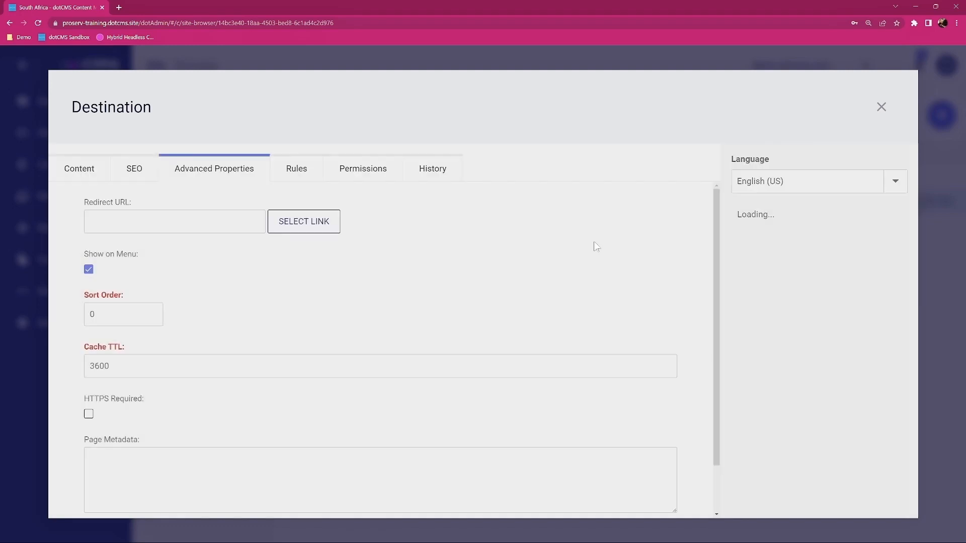
left_click(881, 107)
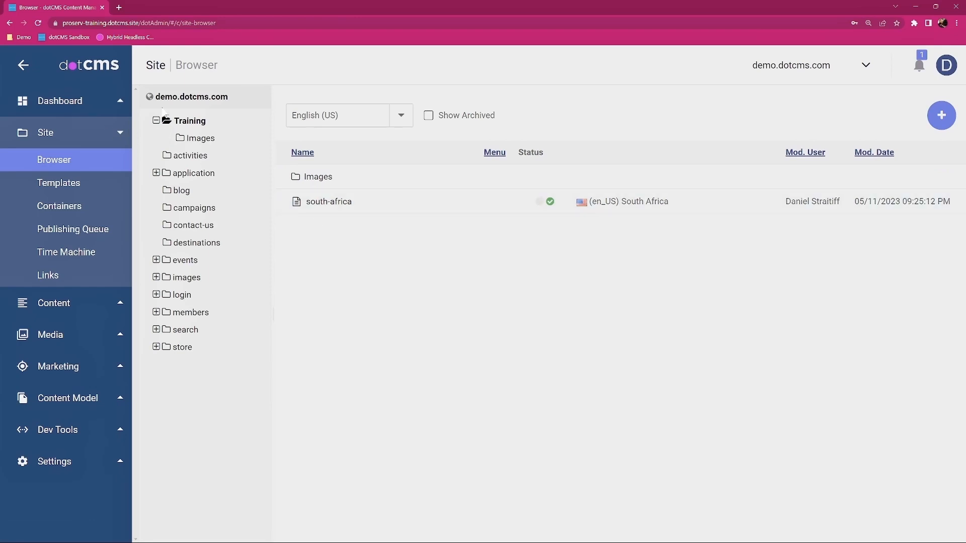
Check the home page's navigation menu for the South Africa page, including the Store entry, and return to the site browser.
left_click(179, 97)
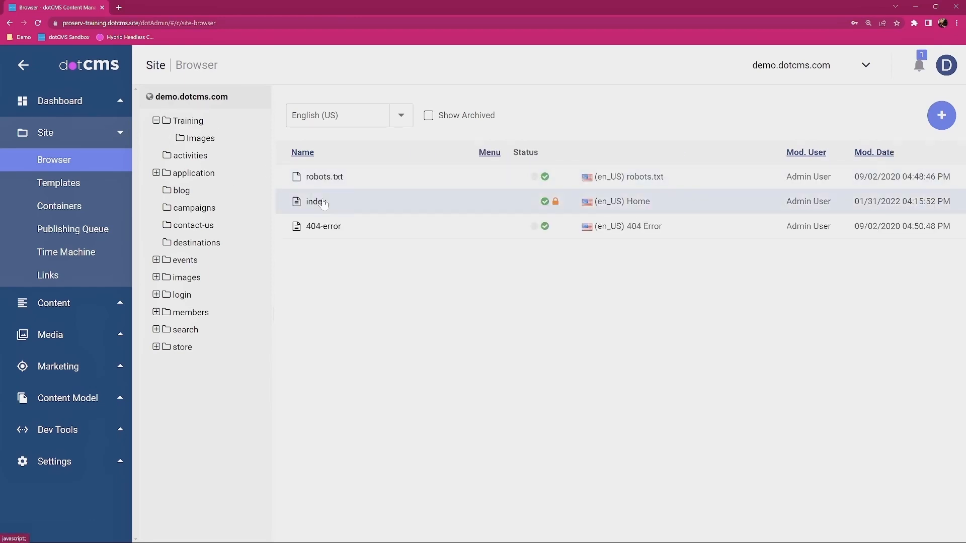
left_click(350, 206)
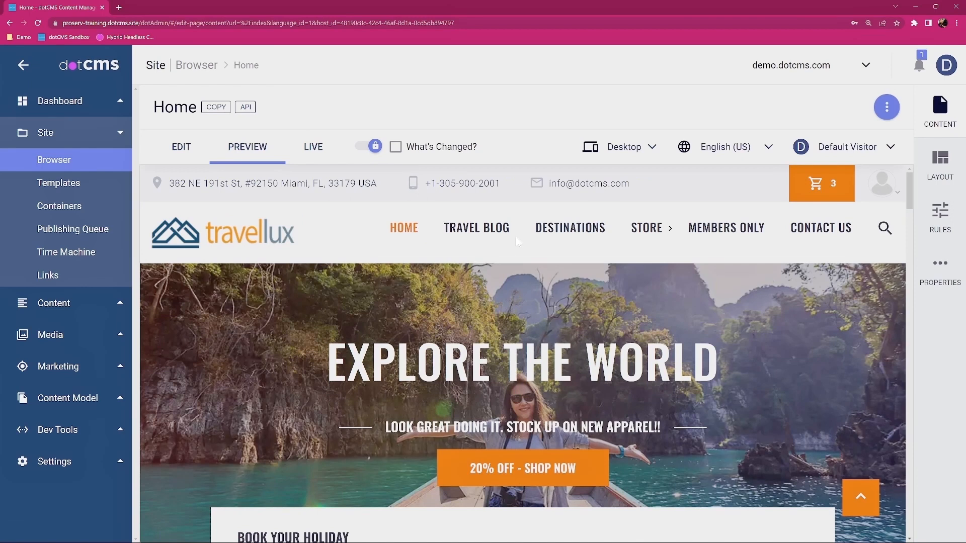
left_click(649, 228)
left_click(10, 22)
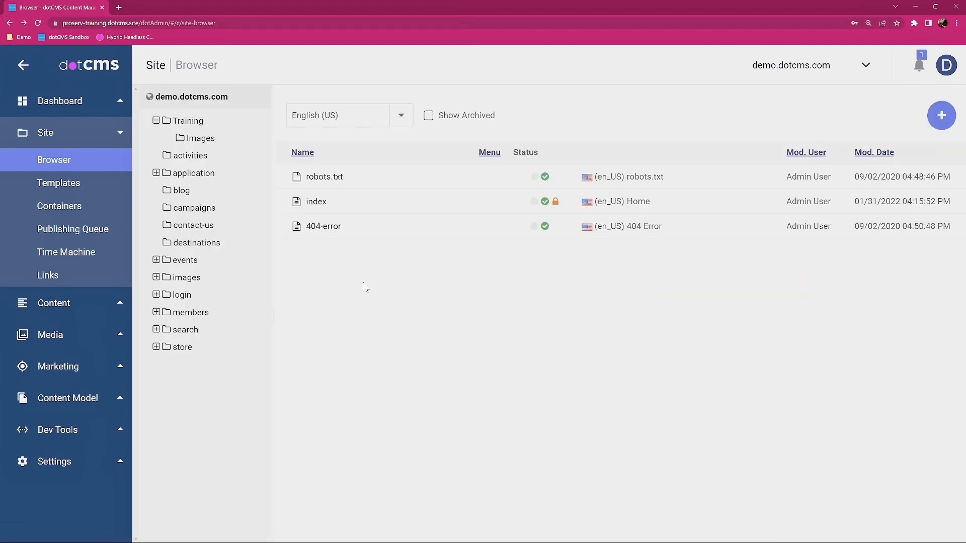
Turn Show on Menu back off for the Training folder's south-africa page, publish it and close its properties.
left_click(186, 125)
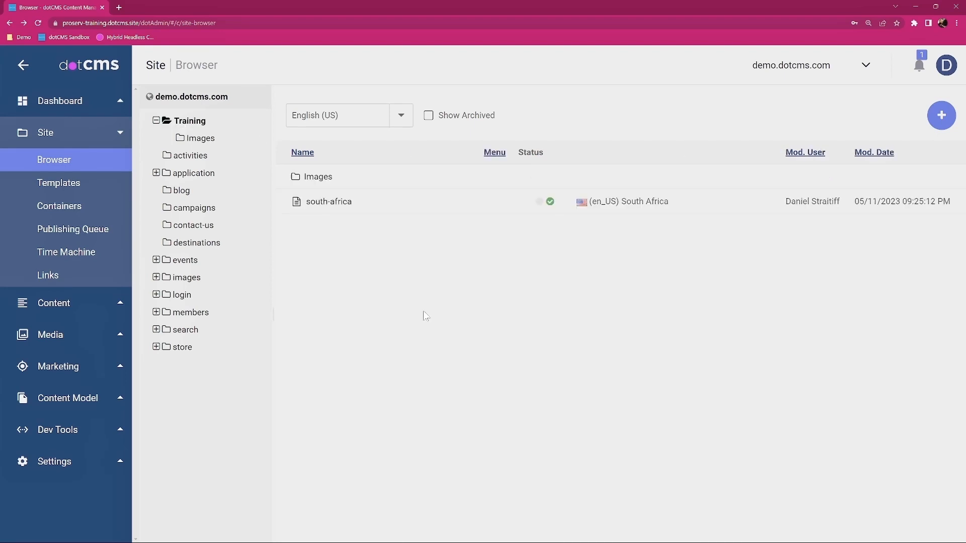
right_click(337, 204)
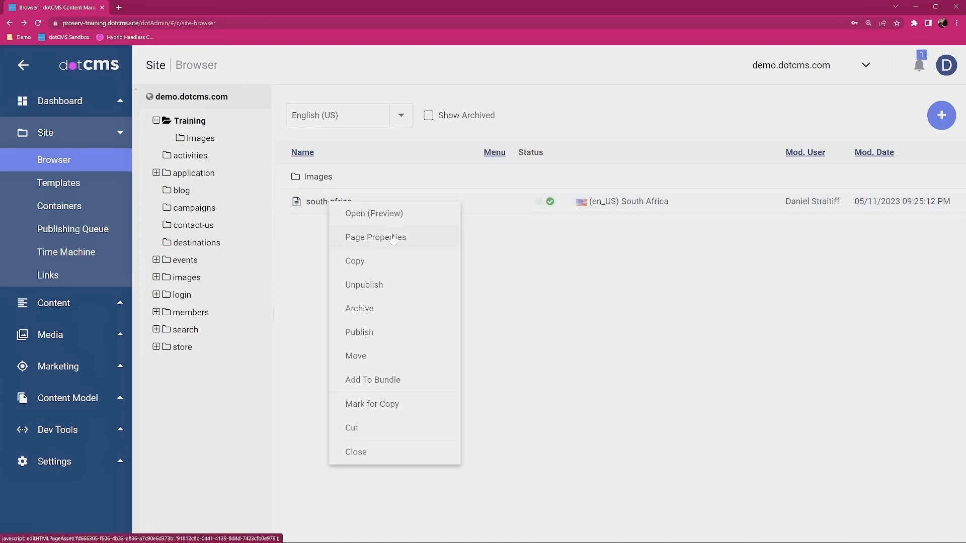
left_click(366, 238)
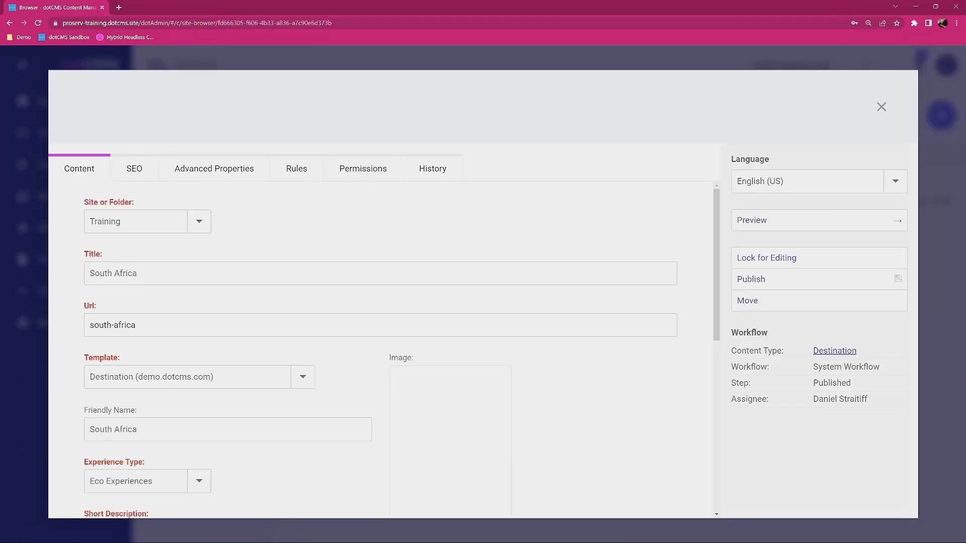
left_click(229, 183)
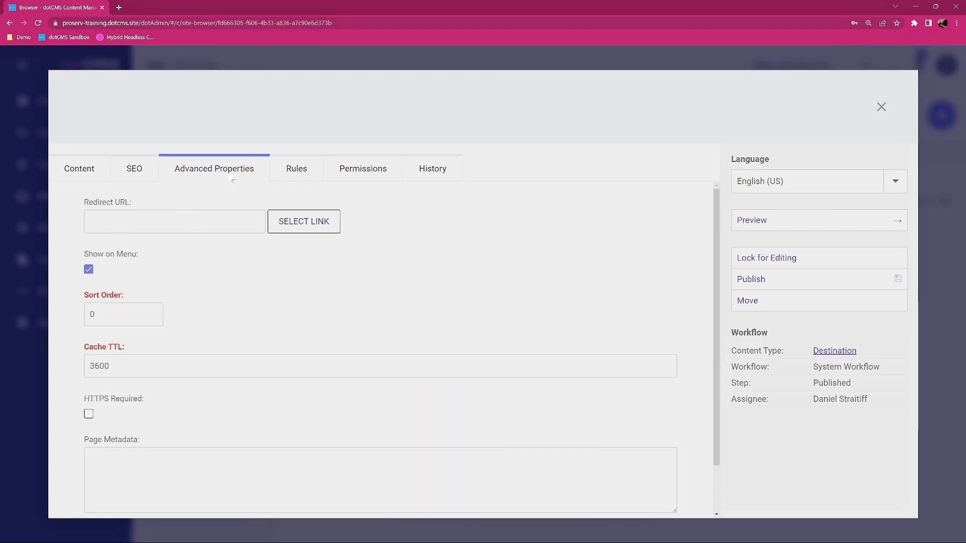
left_click(89, 270)
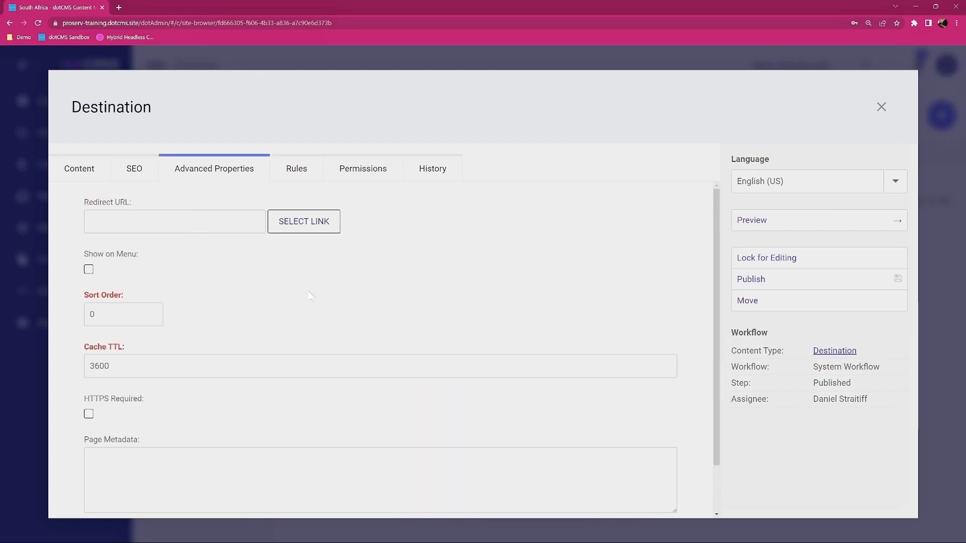
left_click(771, 279)
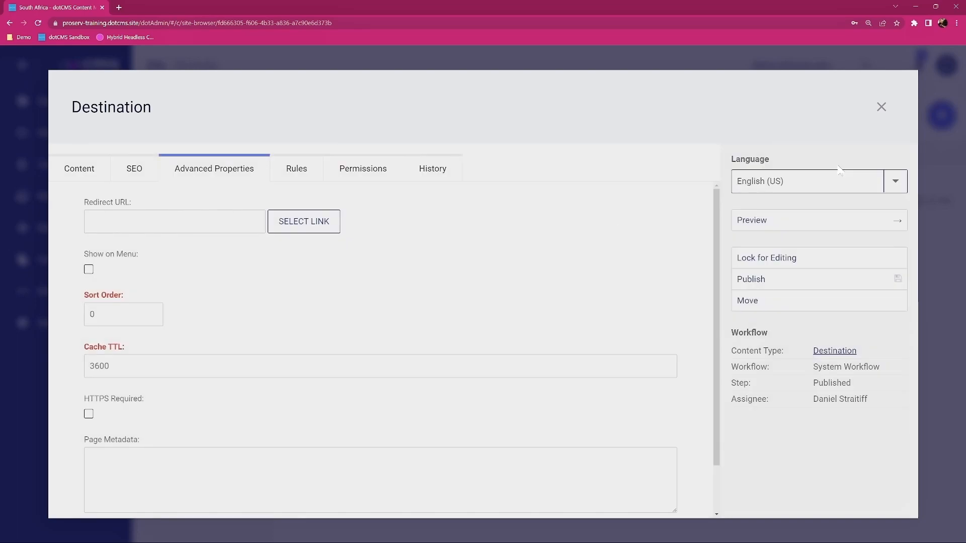
left_click(881, 108)
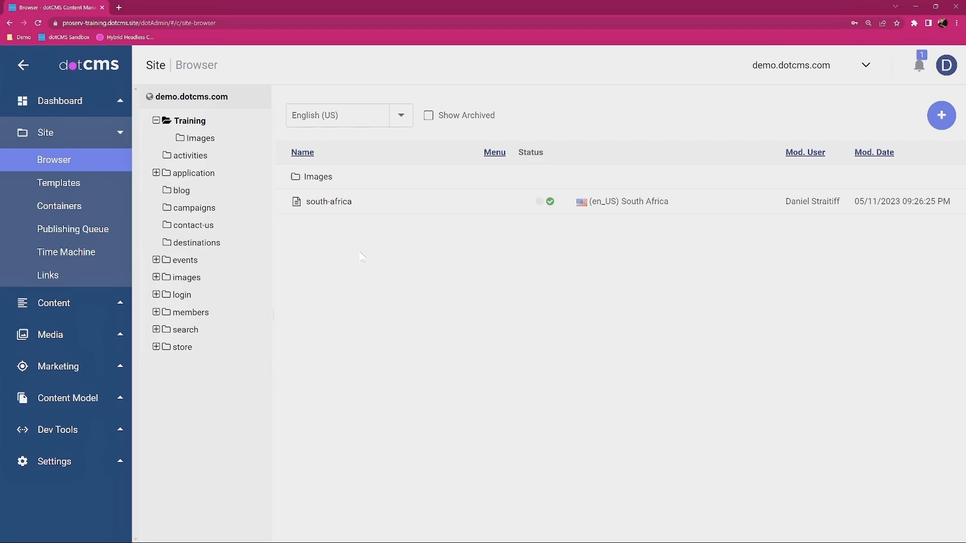
Create a menu link in the destinations folder and title it South Africa.
left_click(216, 248)
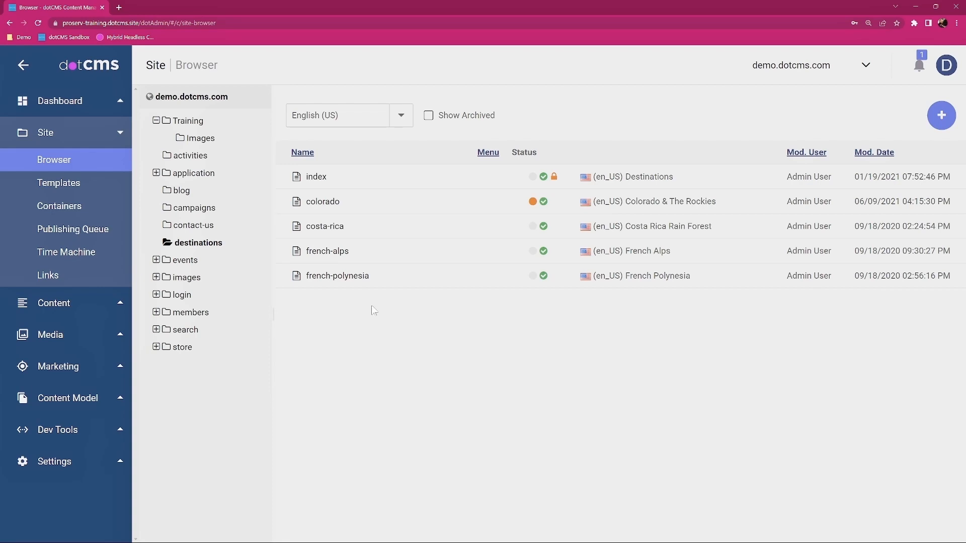
left_click(945, 119)
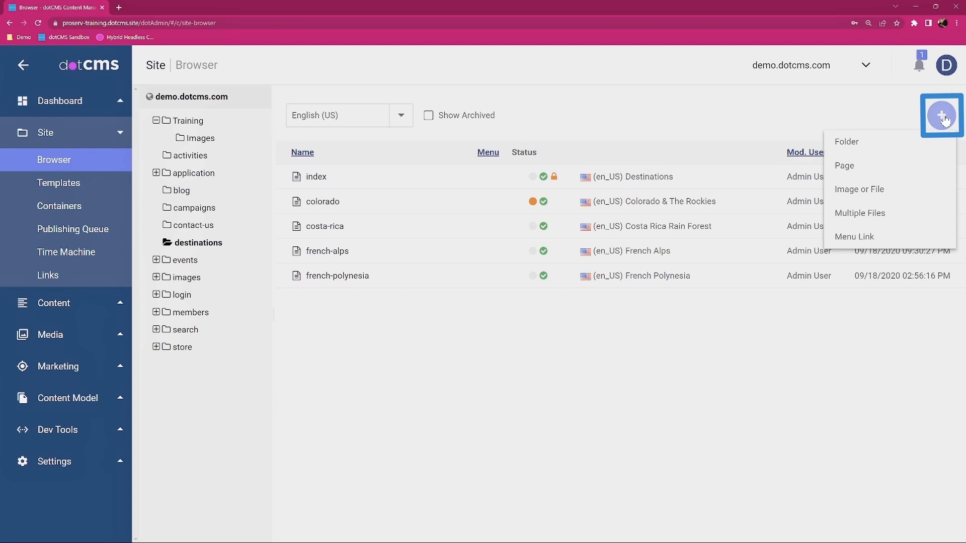
left_click(863, 239)
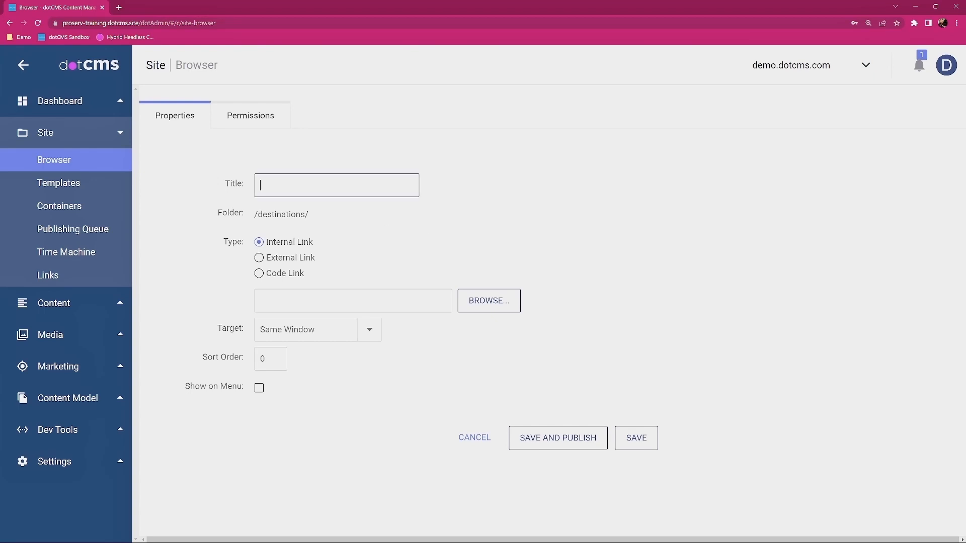
type("South Africa")
Point the internal menu link to the South Africa page in the Training folder of demo.dotcms.com.
left_click(501, 306)
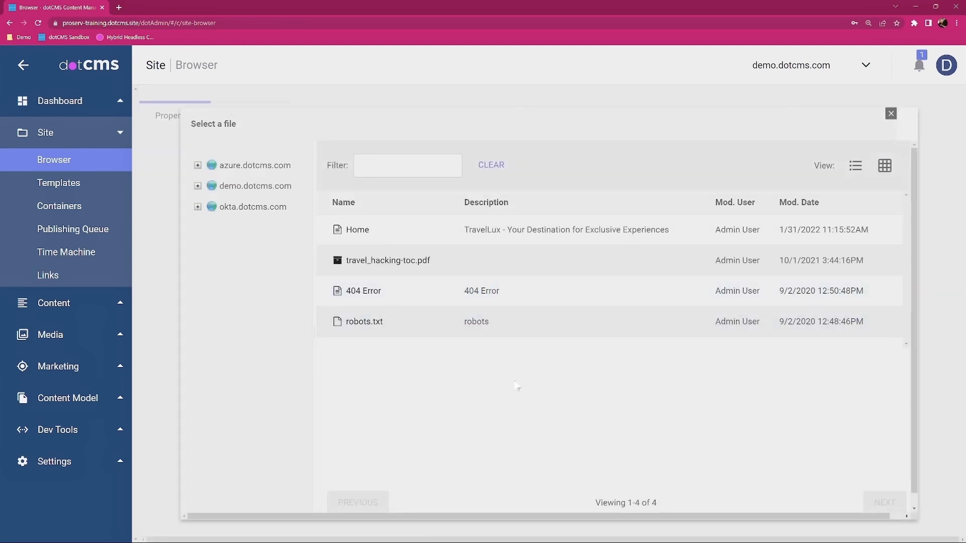
left_click(197, 186)
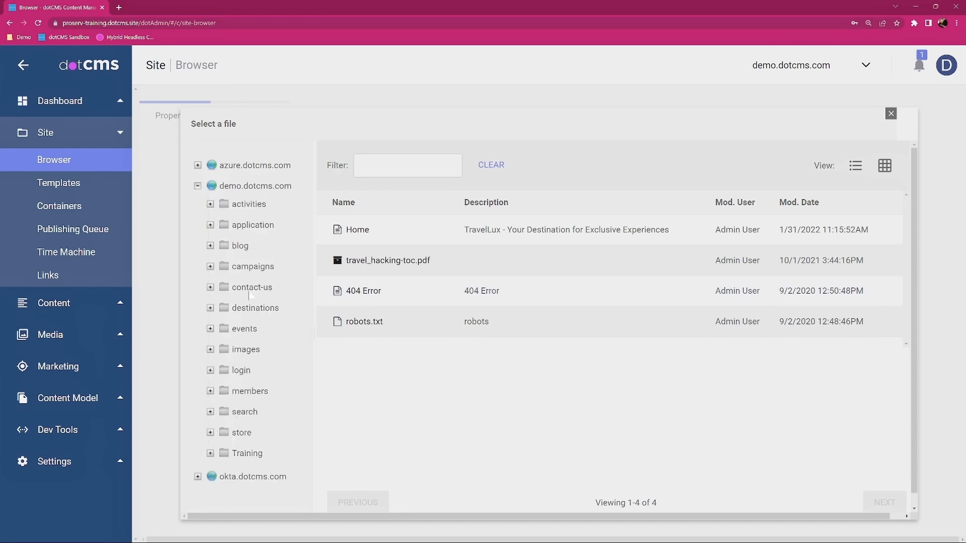
left_click(245, 454)
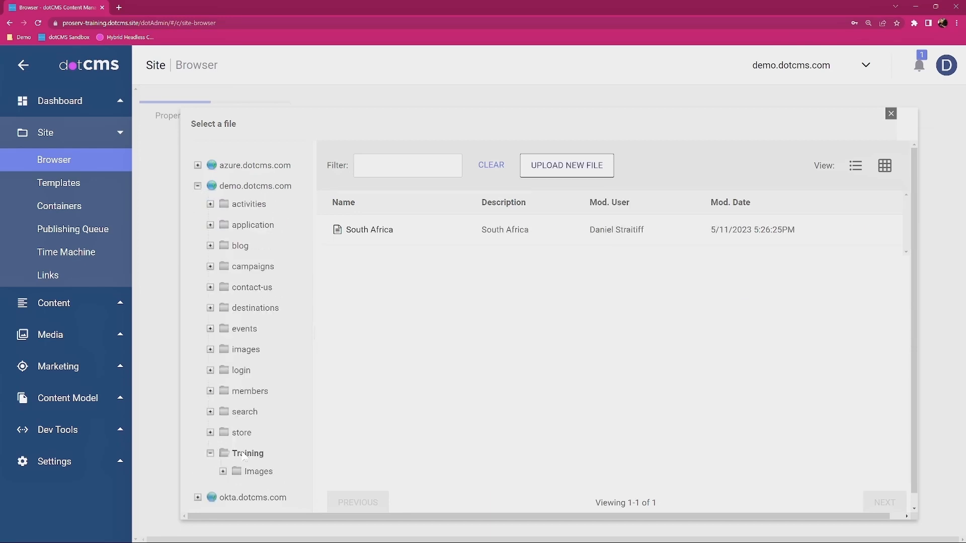
left_click(388, 234)
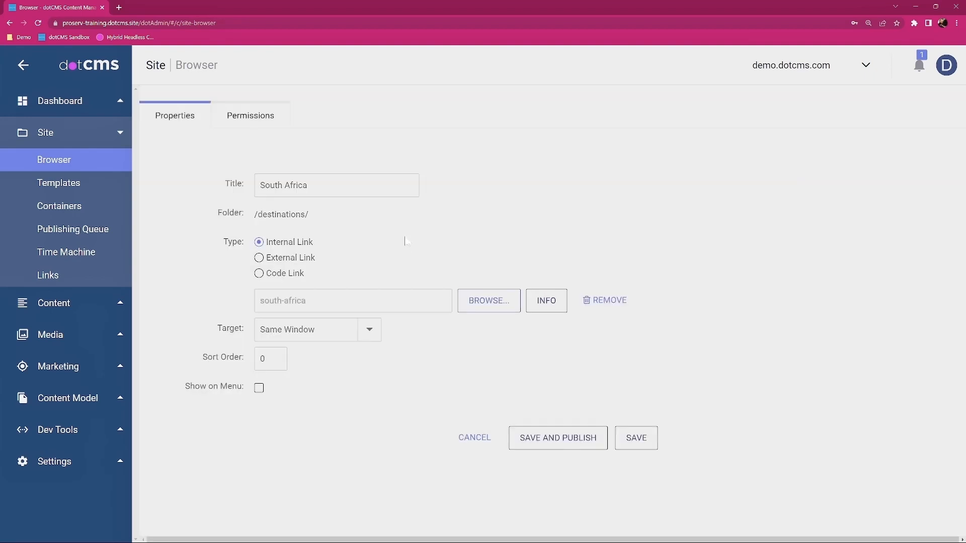
Keep the menu link's target as Same Window, enable Show on Menu, and save and publish the link.
left_click(370, 335)
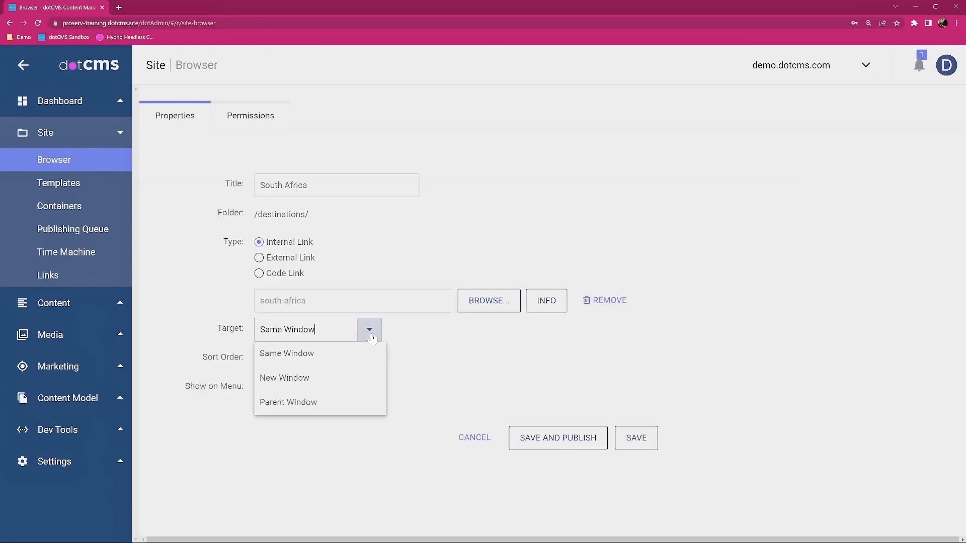
left_click(451, 353)
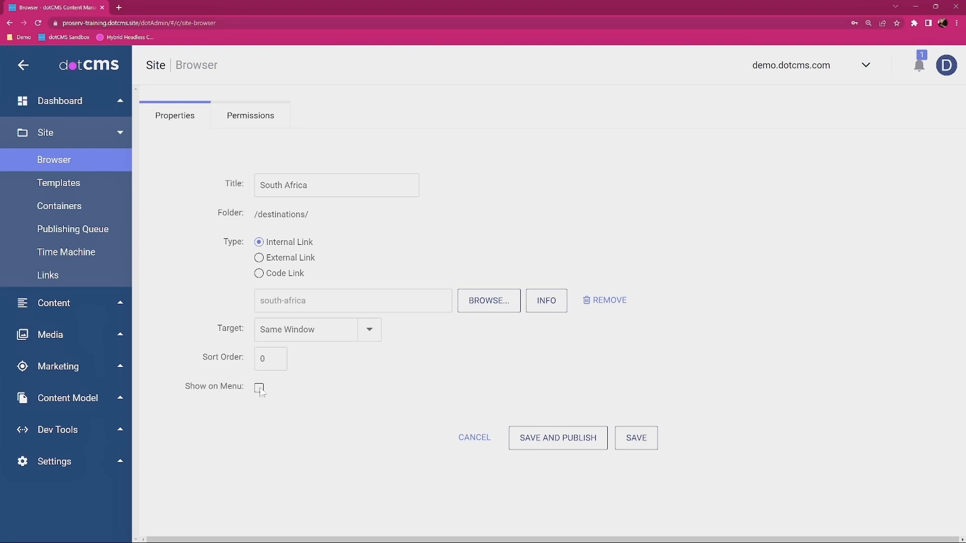
left_click(259, 388)
left_click(578, 441)
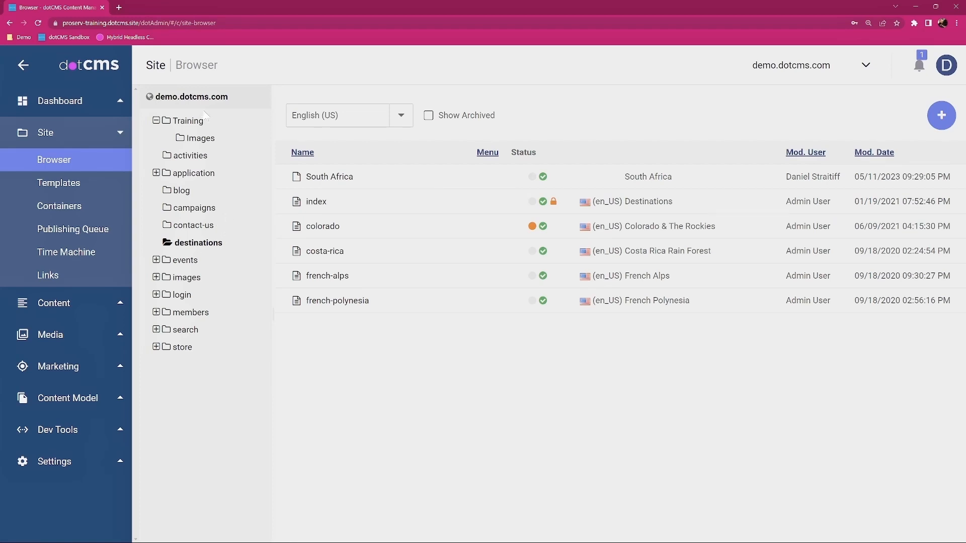
Check the Destinations submenu on the home page for the South Africa link and return to the site browser.
left_click(205, 100)
left_click(316, 201)
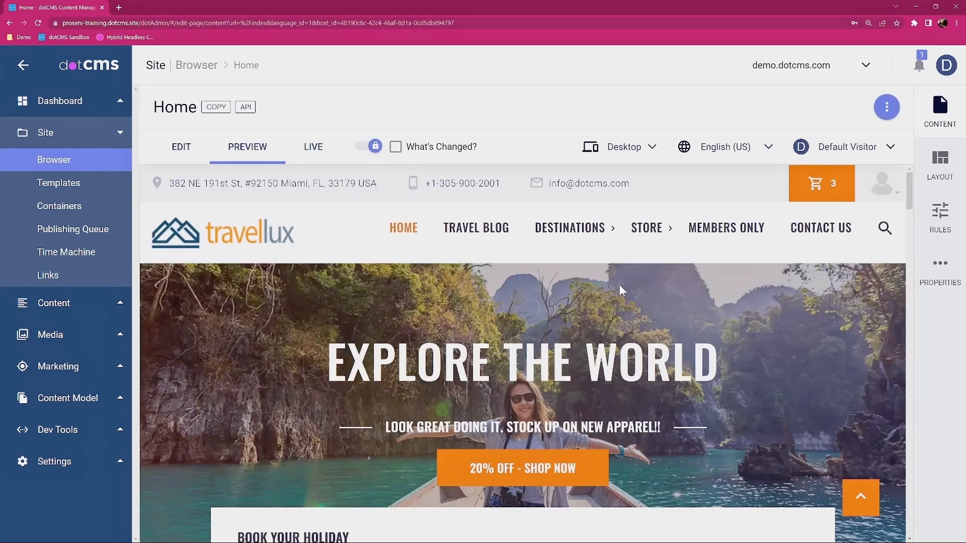
mouse_move(568, 231)
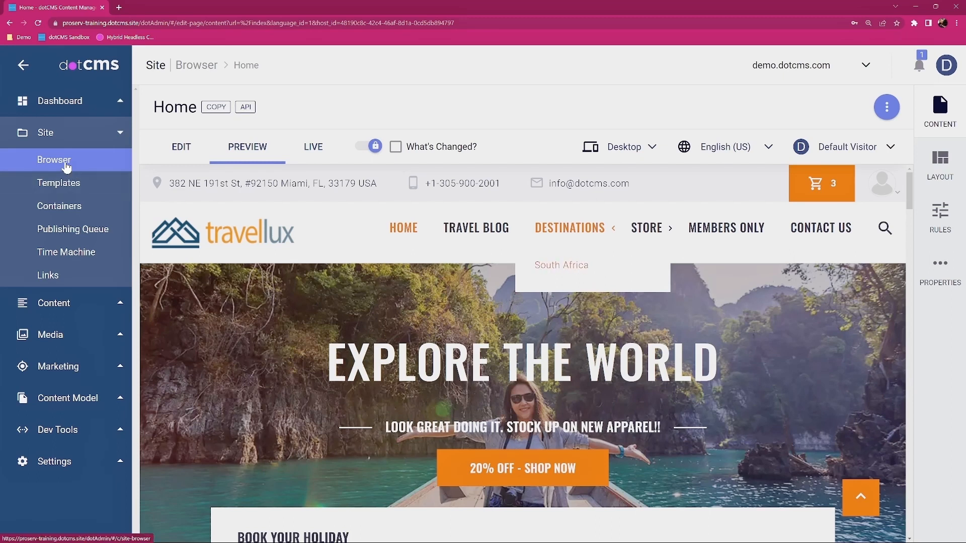
left_click(85, 162)
Enable Show on Menu in the advanced properties of the destinations folder's colorado page, publish it and close its properties.
left_click(196, 244)
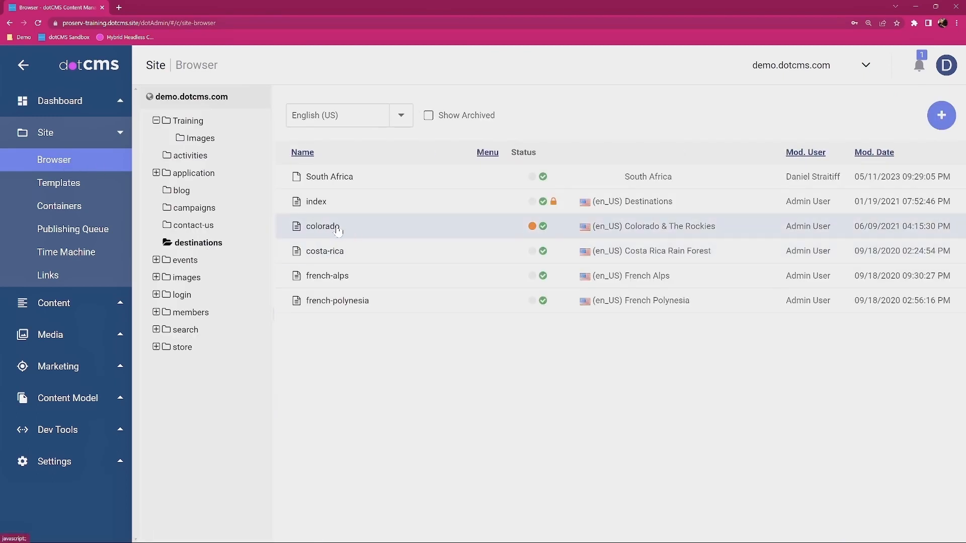
right_click(321, 232)
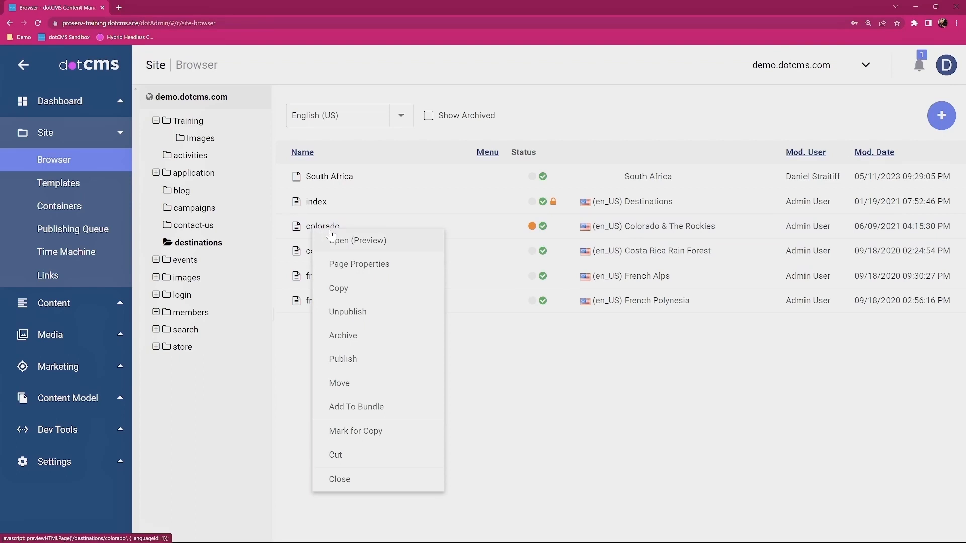
left_click(356, 265)
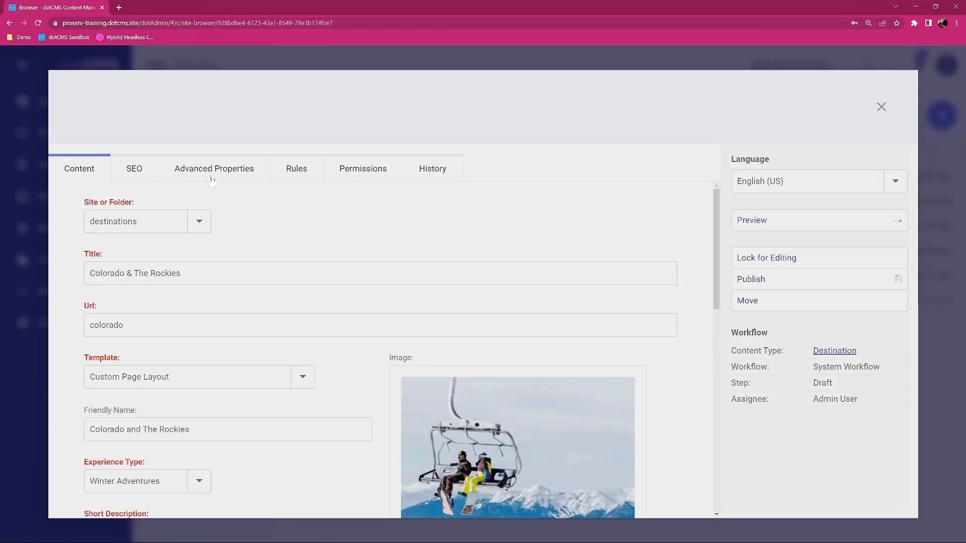
left_click(211, 178)
left_click(89, 270)
scroll(567, 336, "down", 1)
left_click(770, 283)
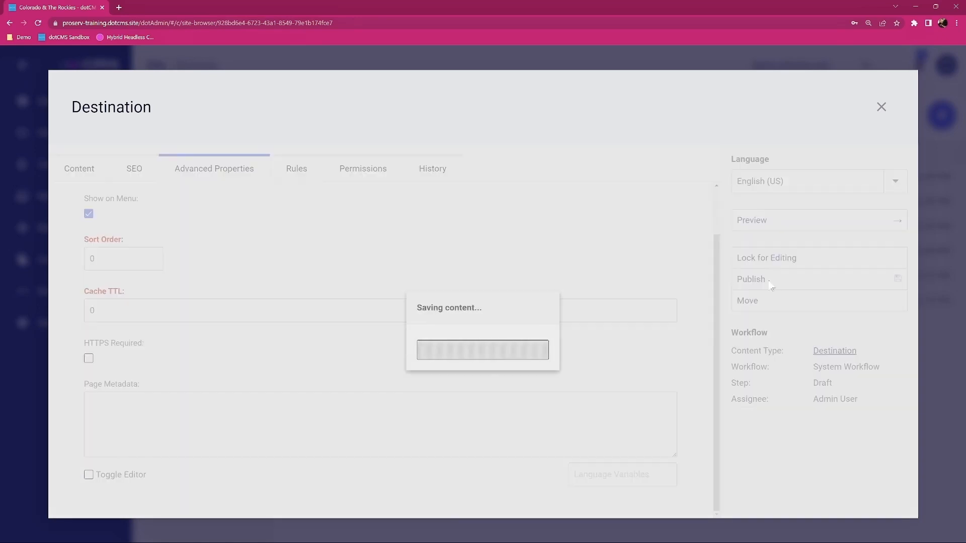
left_click(880, 107)
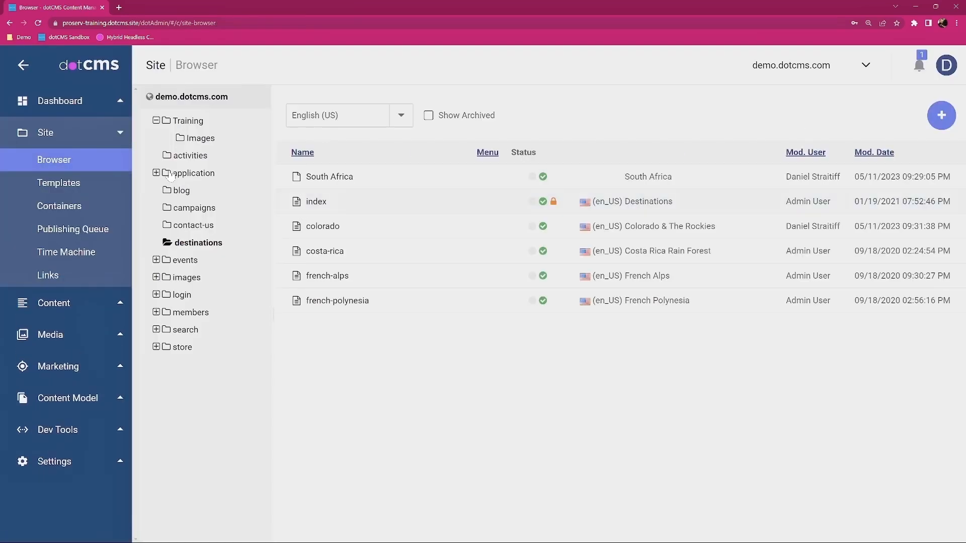
Check the home page's Destinations submenu for the Colorado & The Rockies entry, and return to the Training folder in the site browser.
left_click(191, 96)
left_click(366, 208)
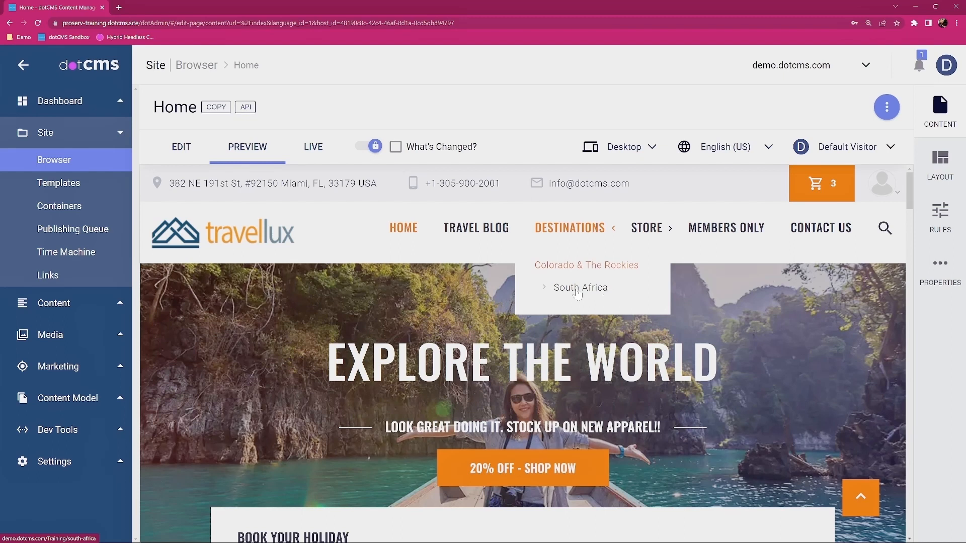
left_click(54, 161)
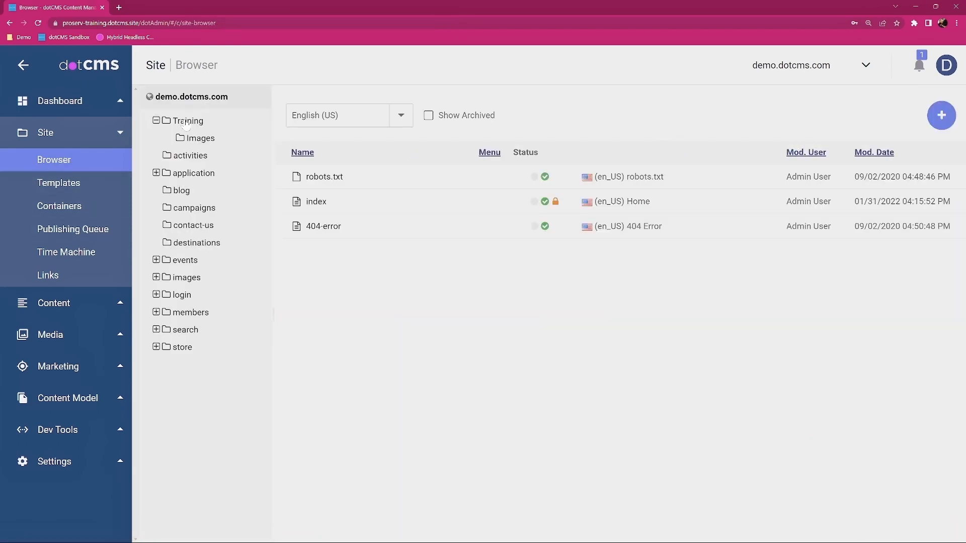
left_click(187, 122)
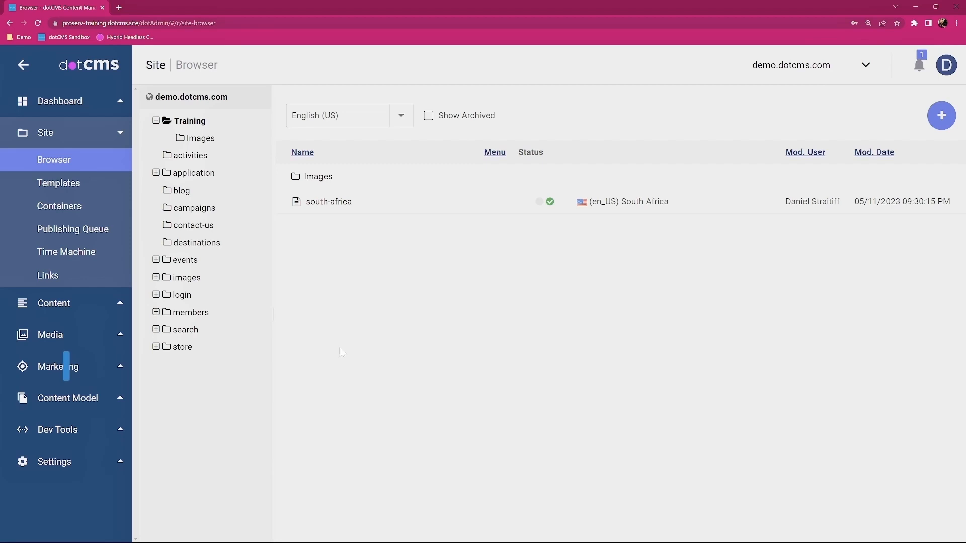
Create a new vanity URL and title it South Africa.
left_click(92, 366)
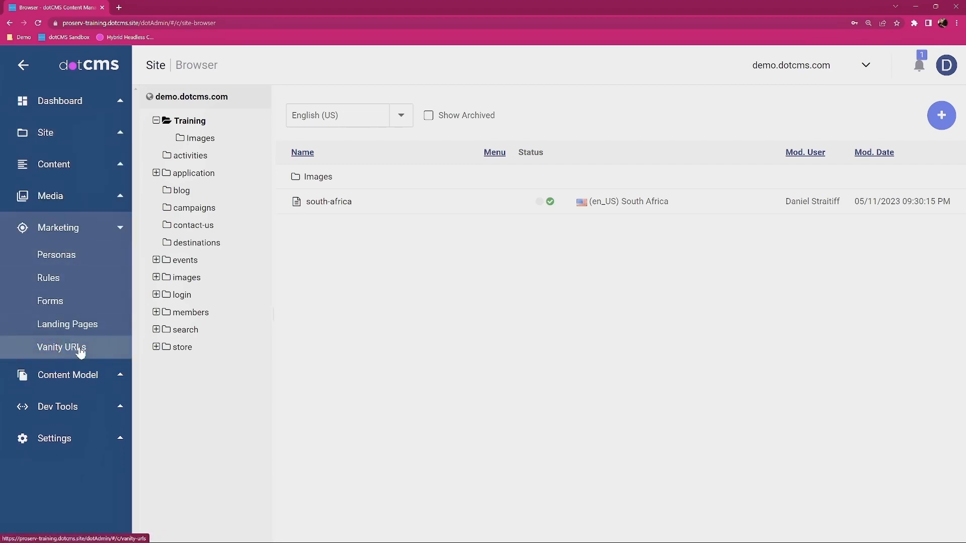
left_click(81, 352)
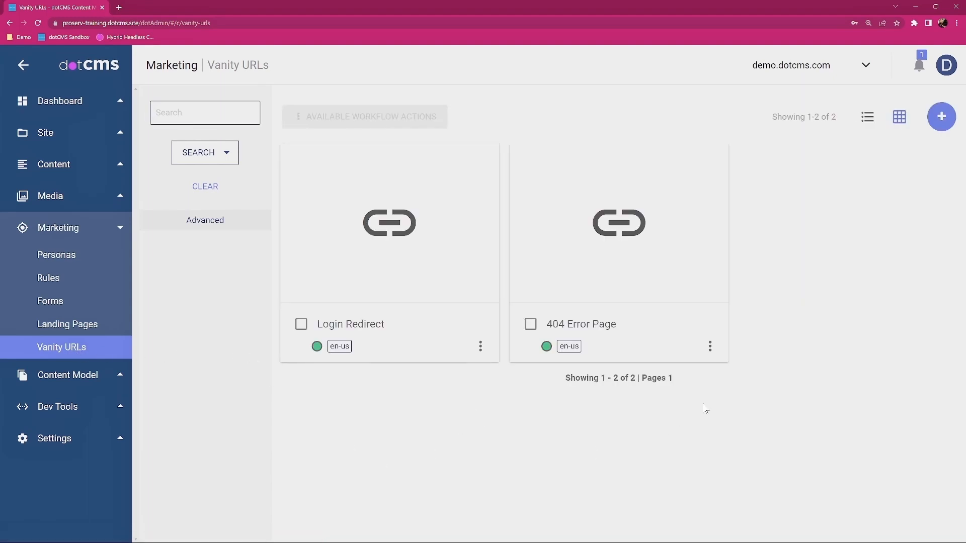
left_click(944, 121)
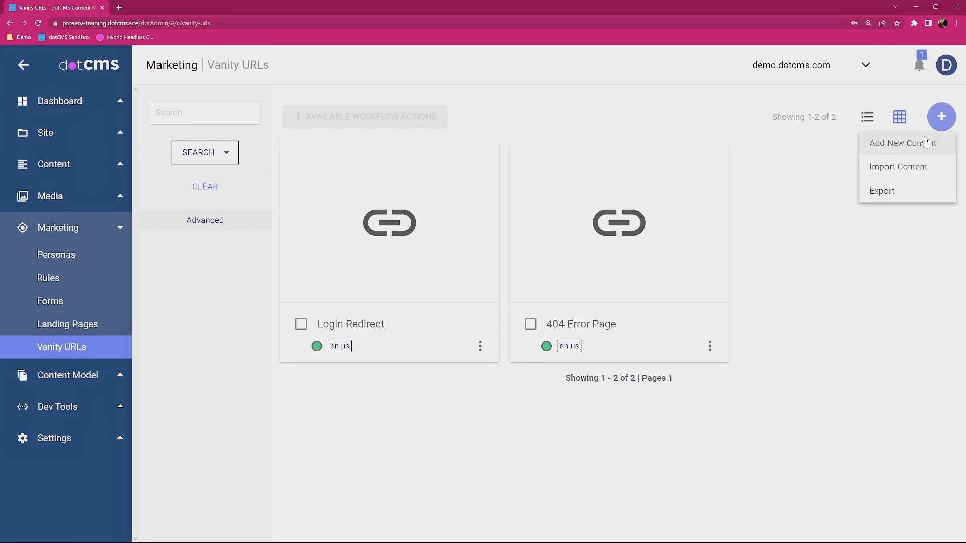
left_click(899, 144)
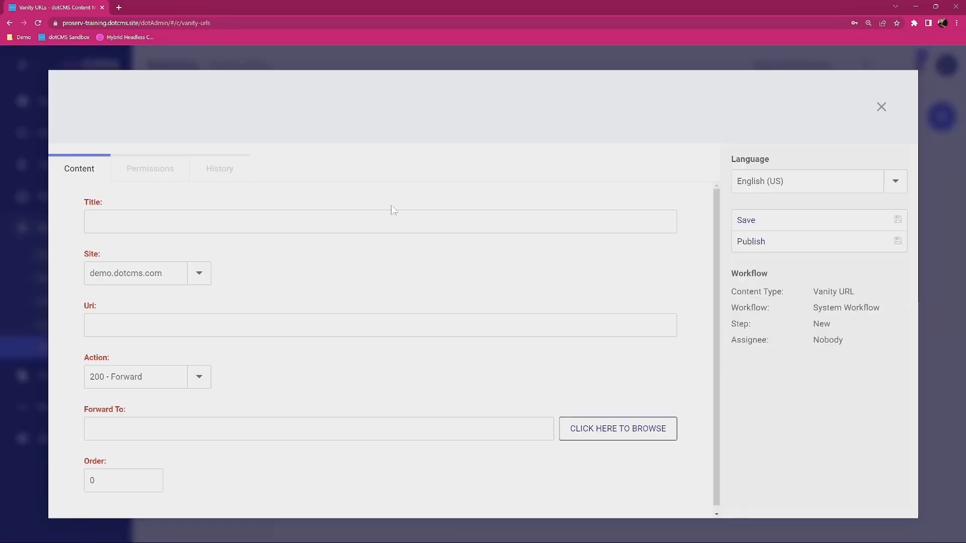
left_click(216, 222)
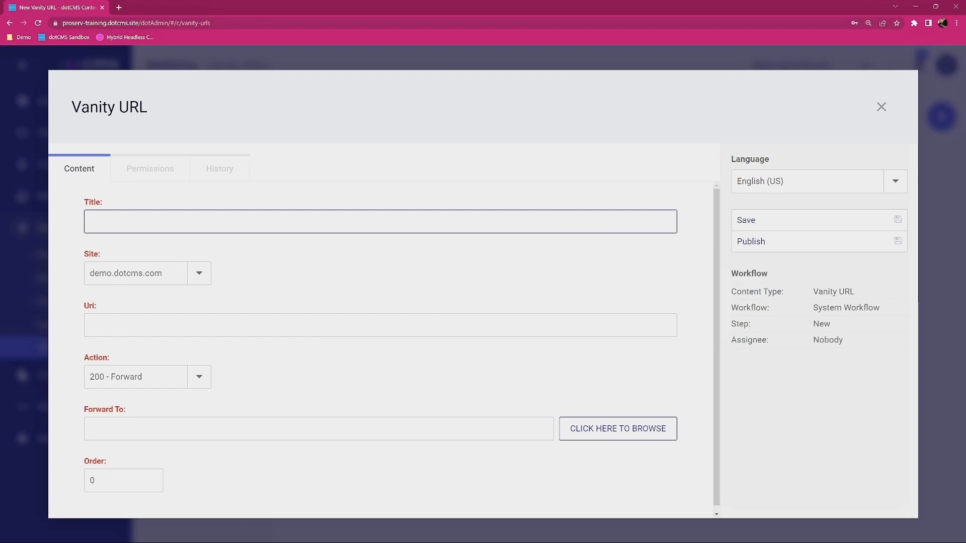
type("South Africa")
left_click(279, 259)
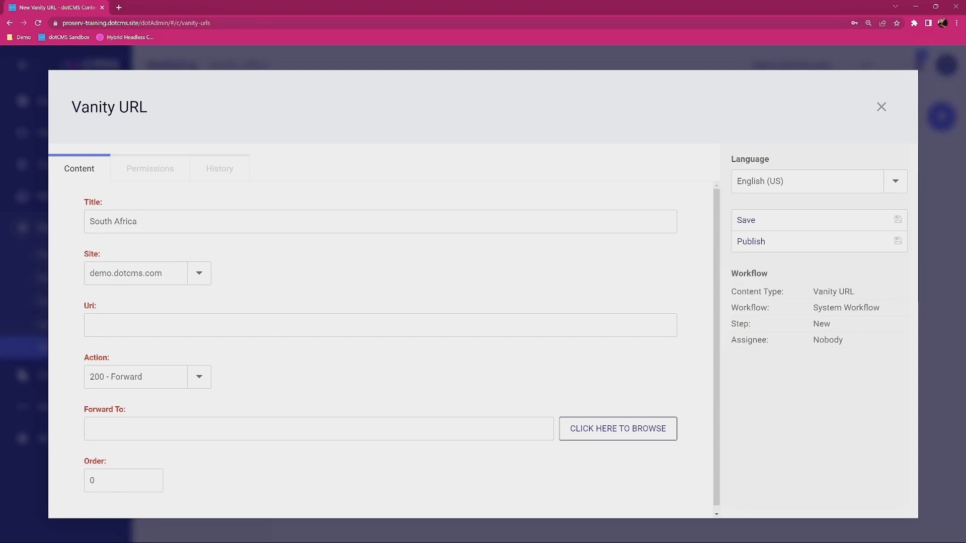
Set the vanity URL's URI to southafrica and keep its action as 200 - Forward after reviewing the redirect options.
left_click(180, 315)
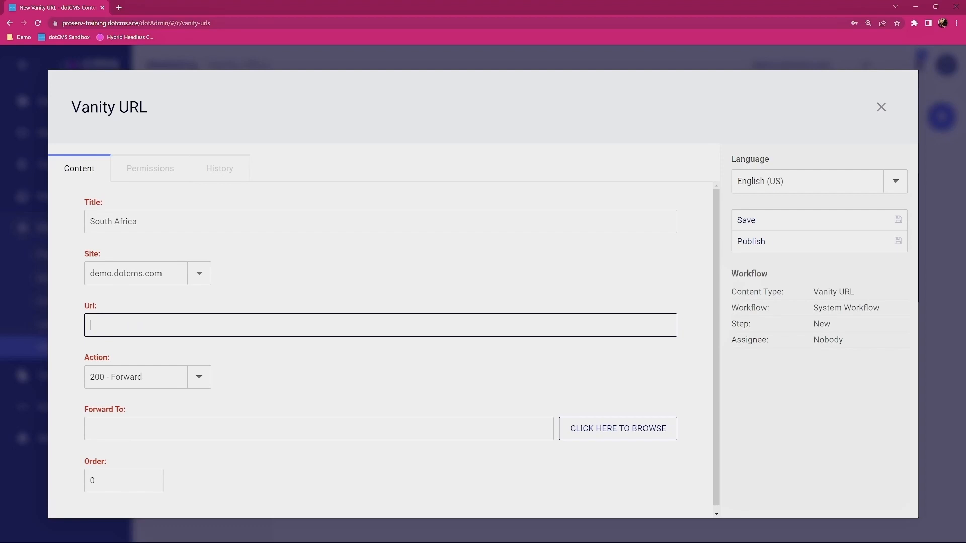
type("southafrica")
left_click(302, 372)
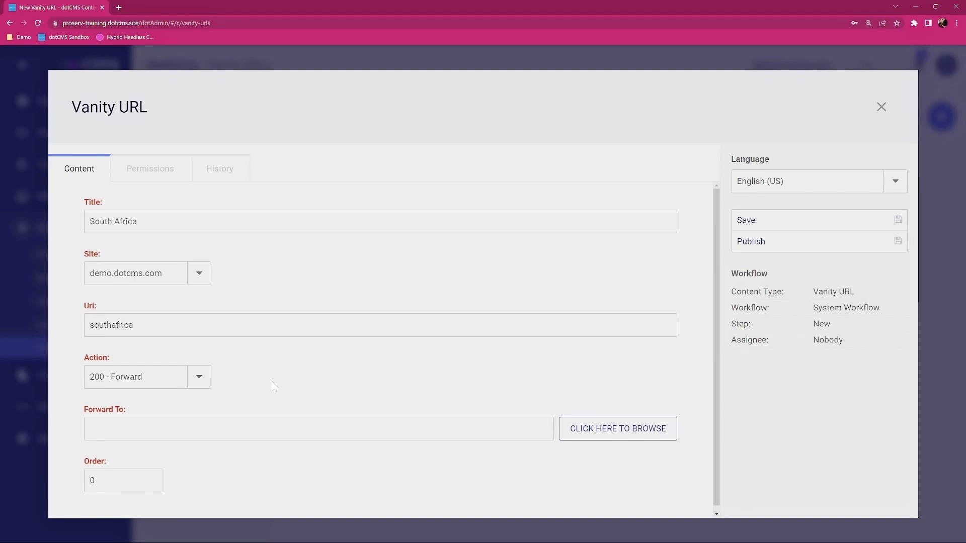
left_click(198, 374)
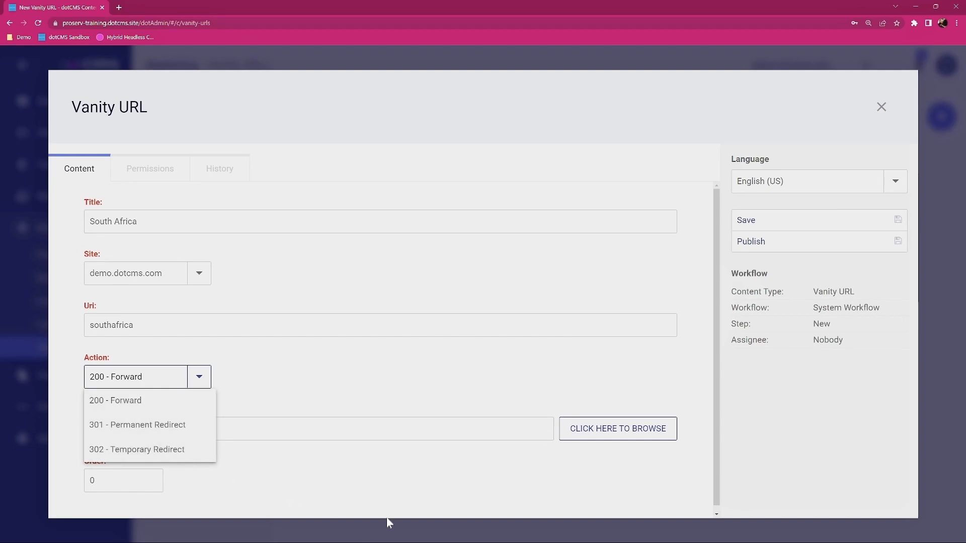
left_click(340, 483)
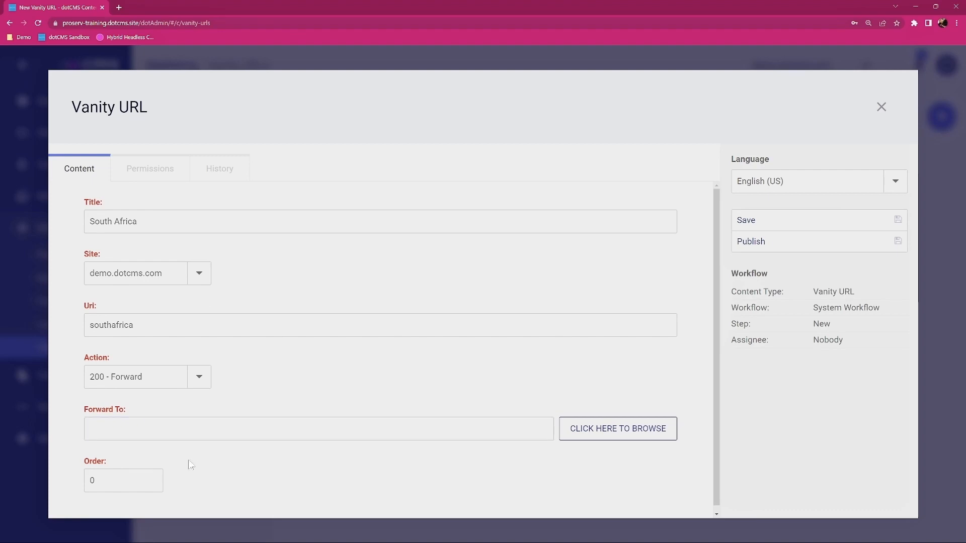
Forward the vanity URL to the South Africa page in demo.dotcms.com's Training folder, and save and publish it.
left_click(615, 433)
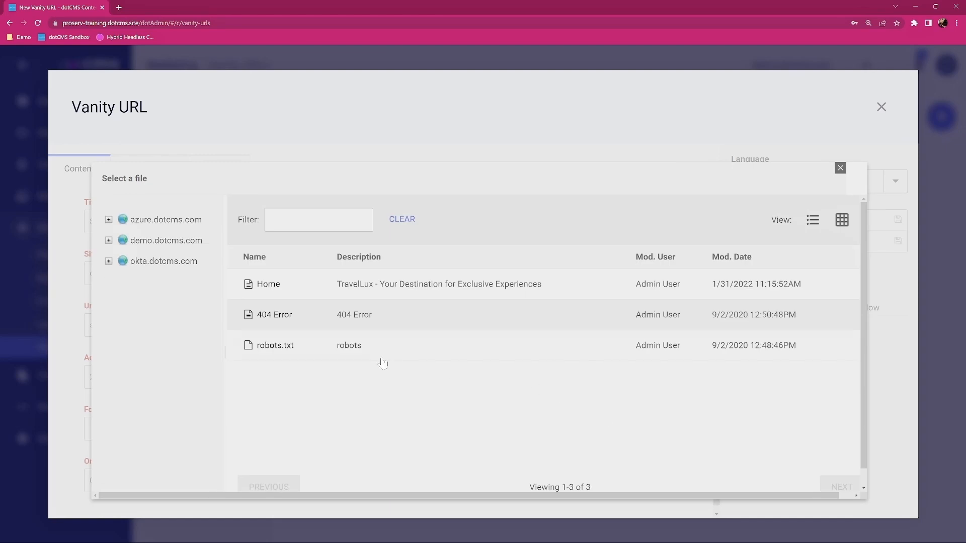
left_click(109, 241)
scroll(133, 382, "down", 1)
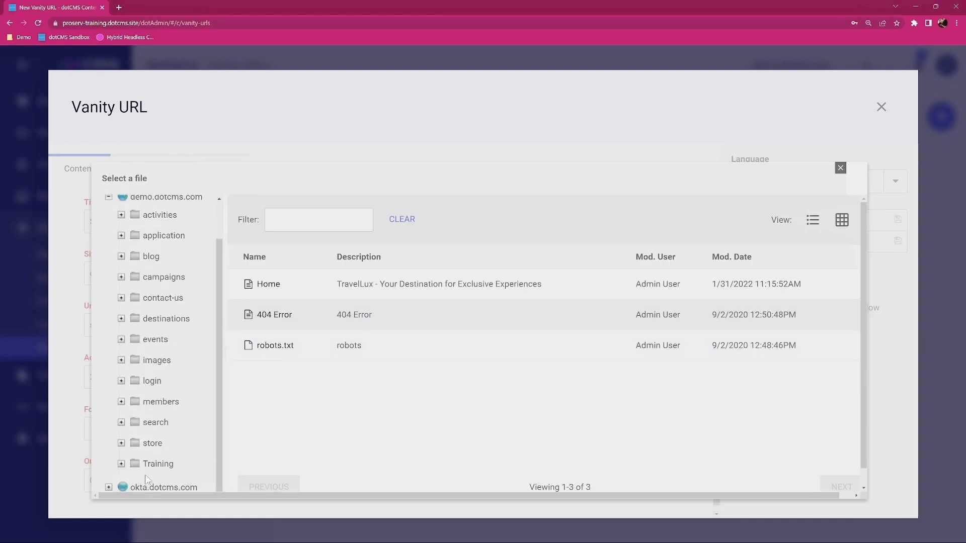
left_click(156, 464)
left_click(326, 286)
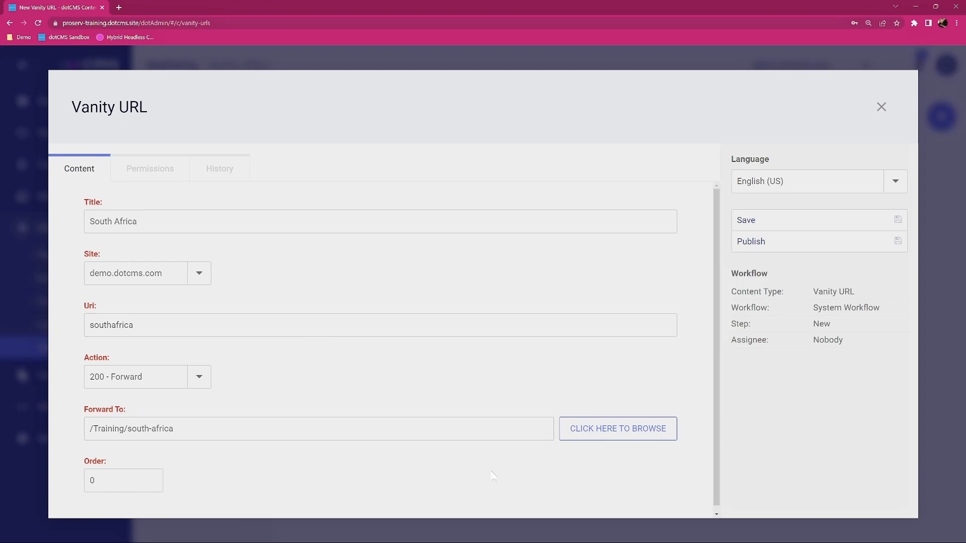
left_click(767, 222)
left_click(768, 243)
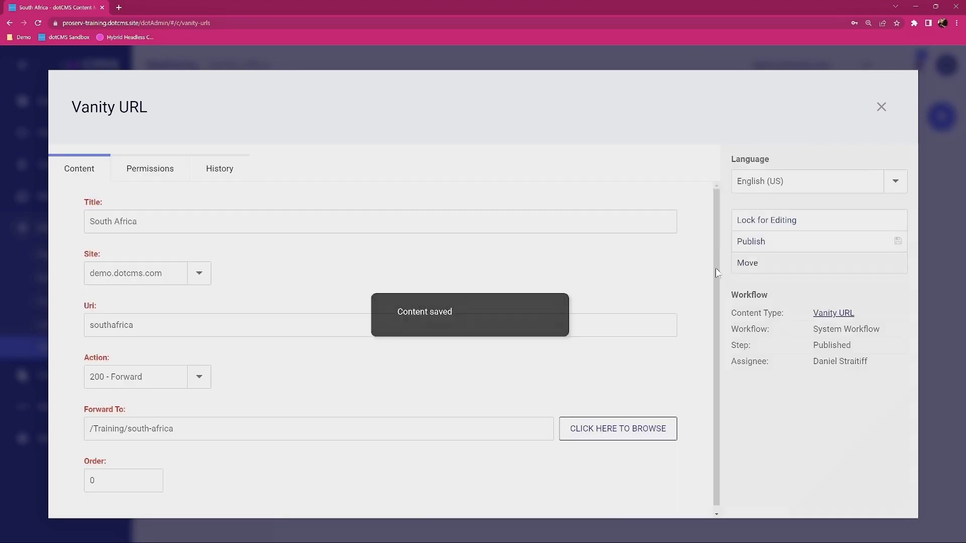